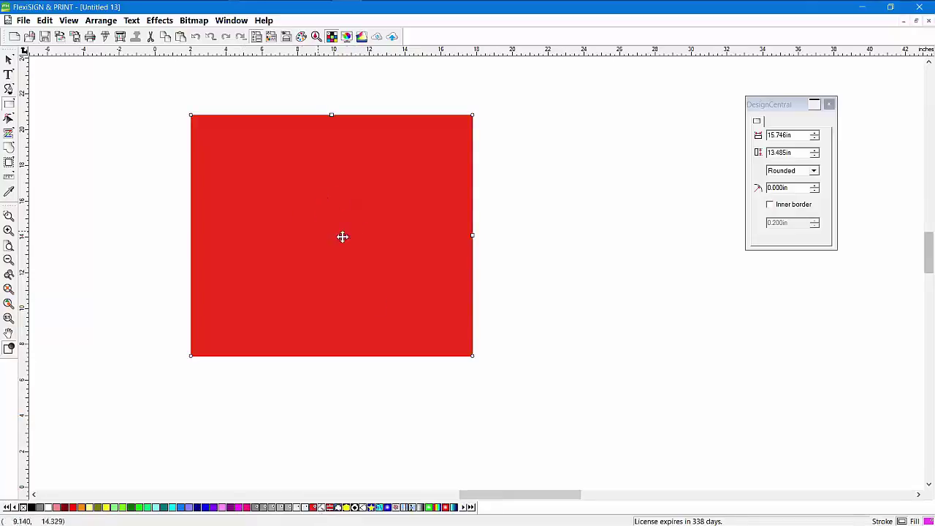
Inspect the PANTONE 485 C swatch's color specifications and move the red rectangle to about X 13.4 in, Y 12.2 in.
double_click(313, 507)
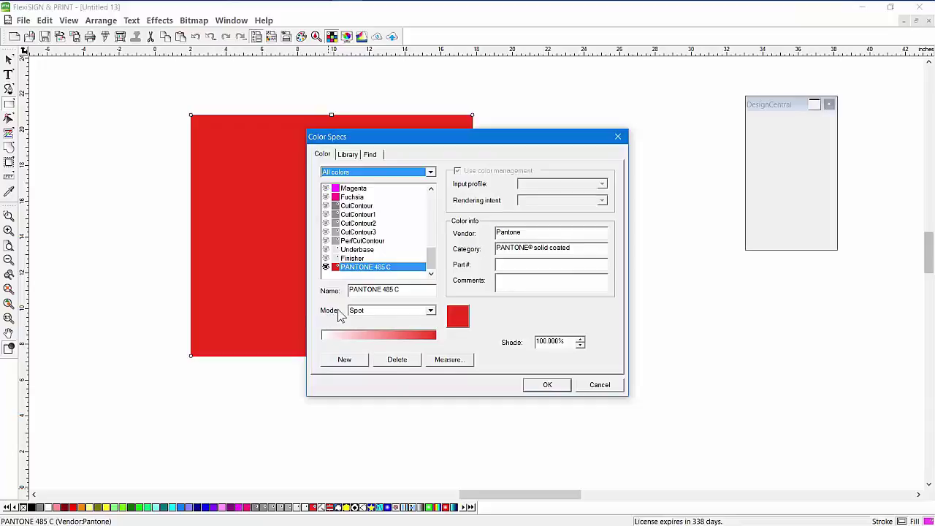
click(548, 385)
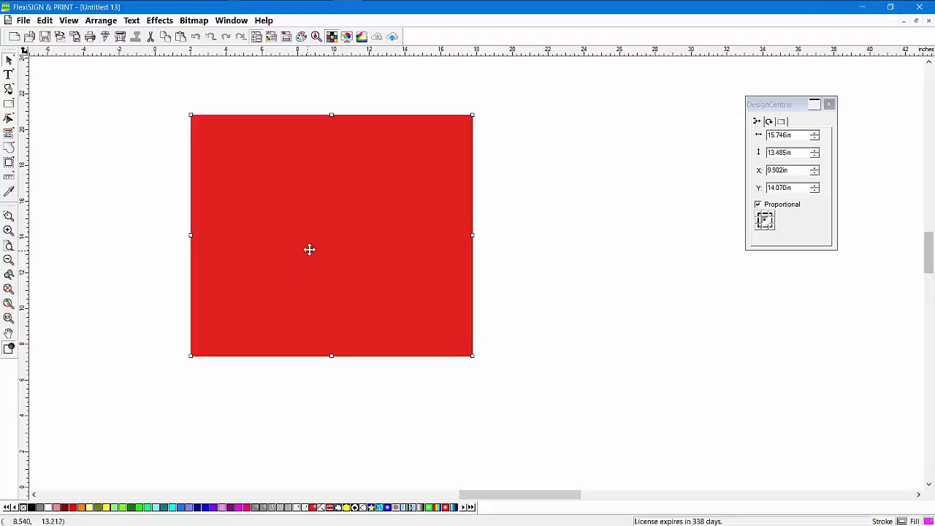
drag(309, 248, 389, 272)
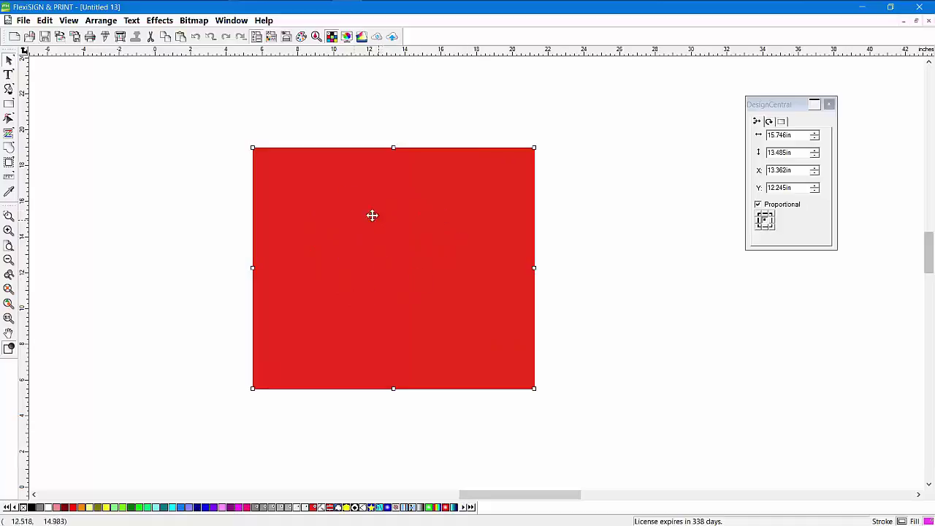
View the export settings for saving the rectangle as Encapsulated PostScript (*.EPS), and leave without exporting.
click(23, 20)
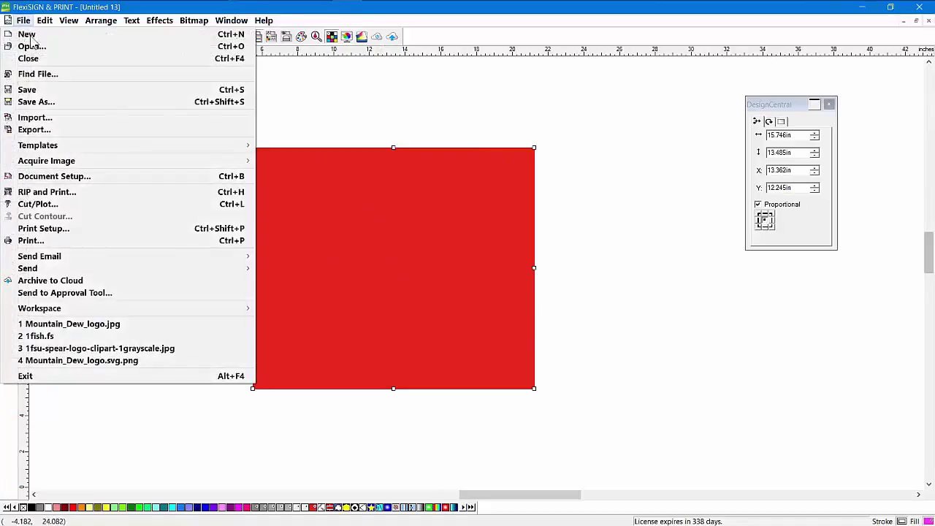
click(58, 130)
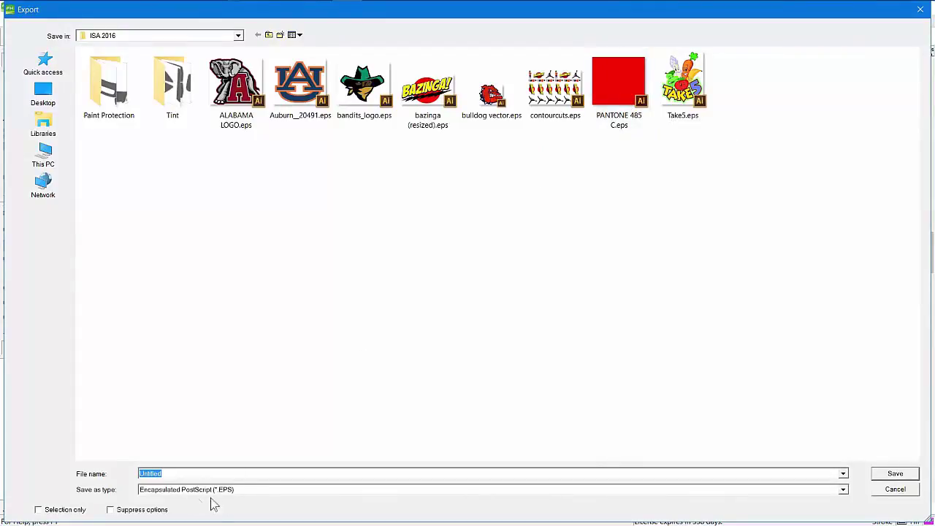
click(896, 489)
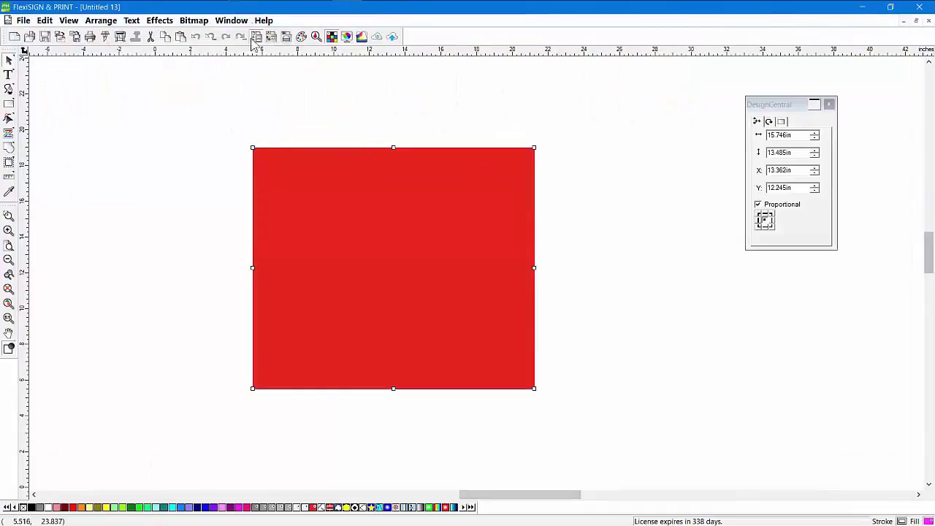
Switch to Production Manager and open the custom spot color mapping in the VJ-1638 setup's default job properties.
click(327, 21)
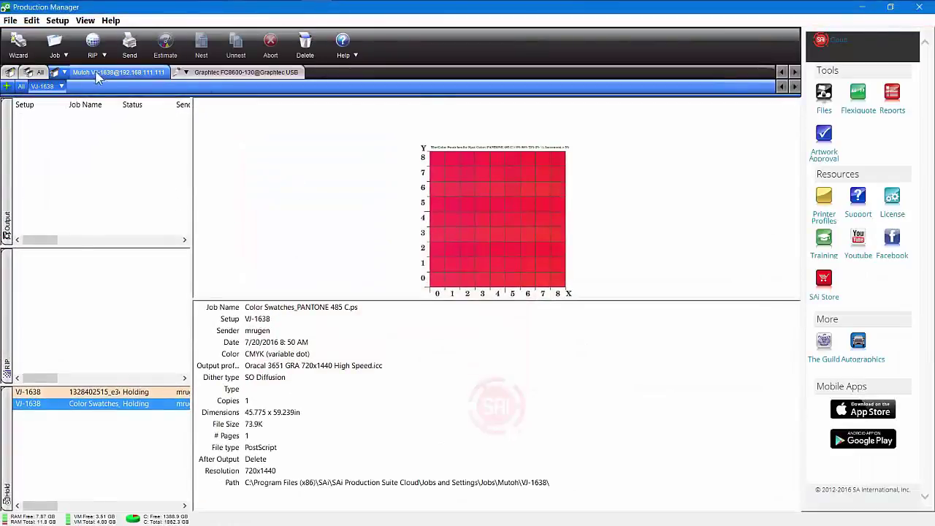
click(57, 21)
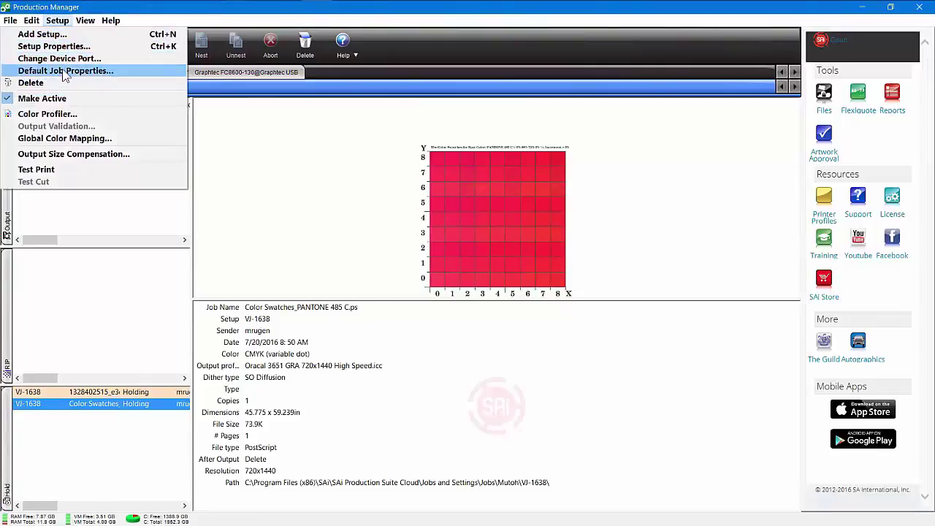
click(64, 70)
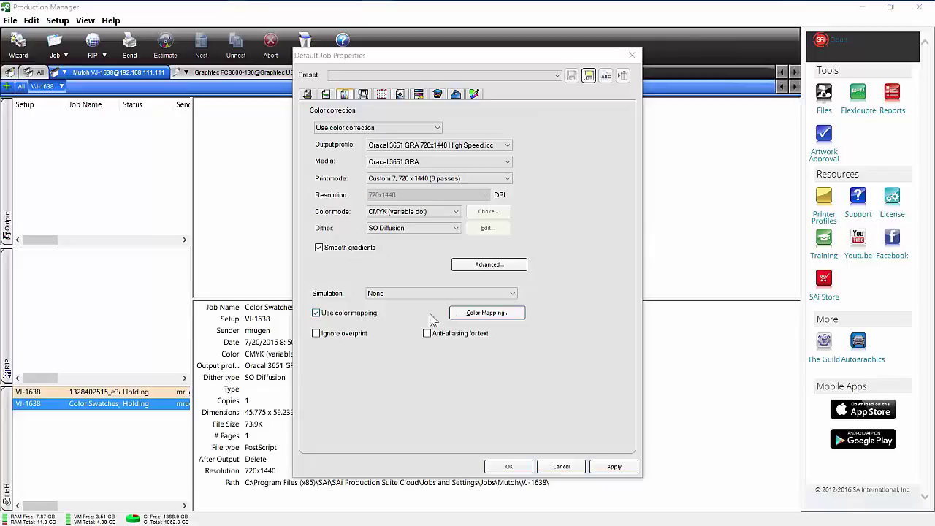
click(487, 313)
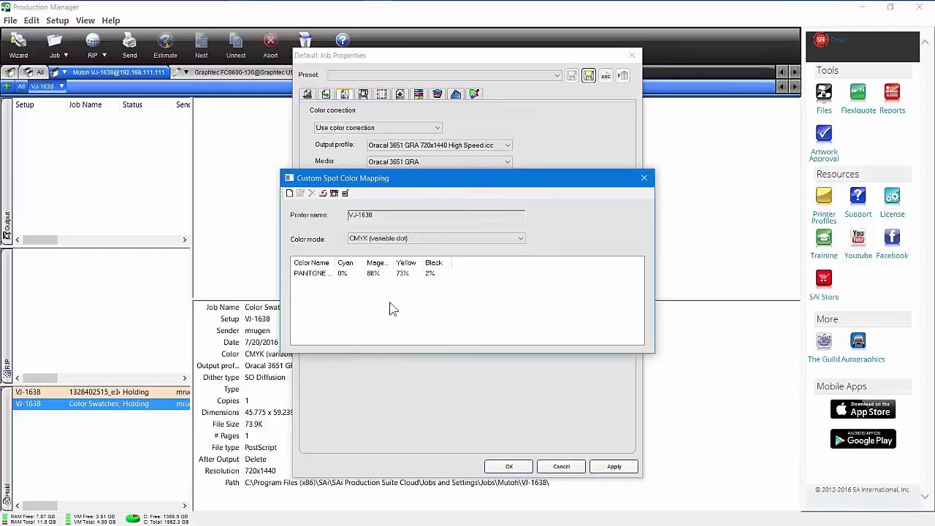
Browse the ISA 2016 folder for a file to import spot colors from, and leave without importing.
click(325, 194)
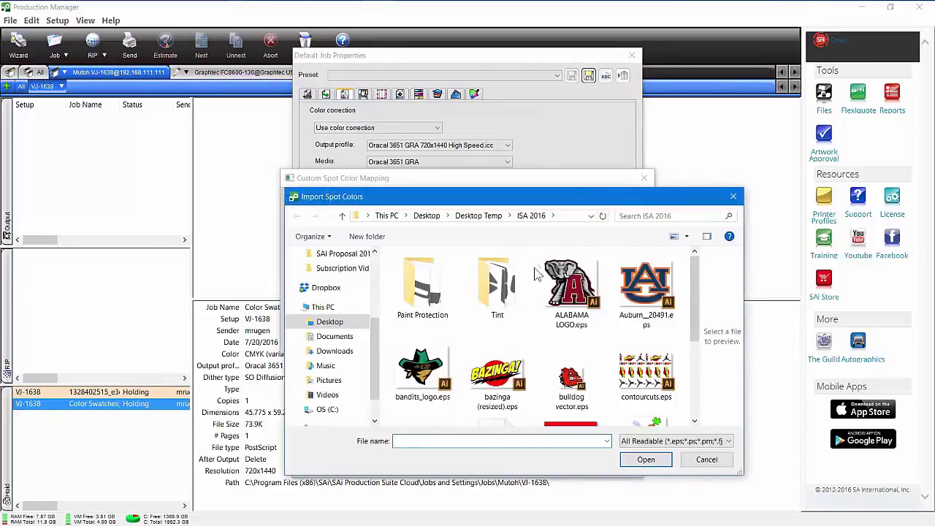
scroll(548, 296, down, 1)
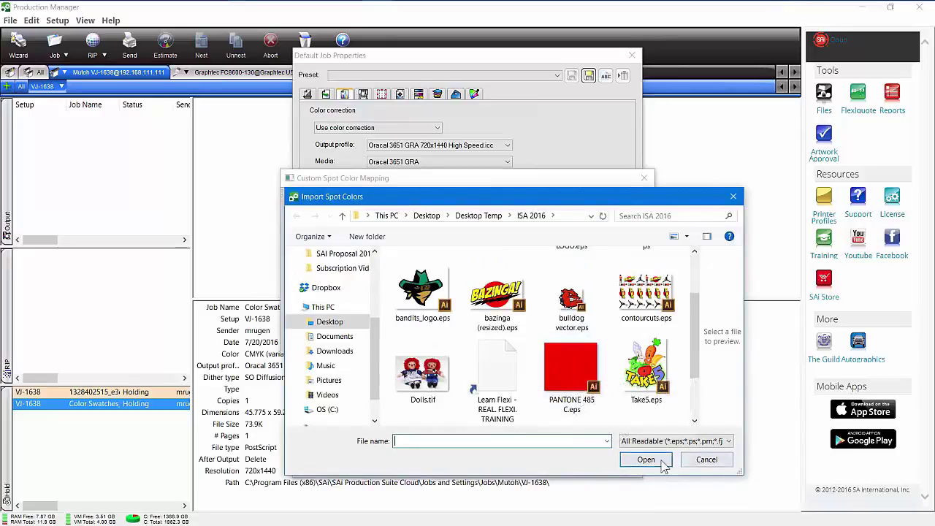
click(707, 460)
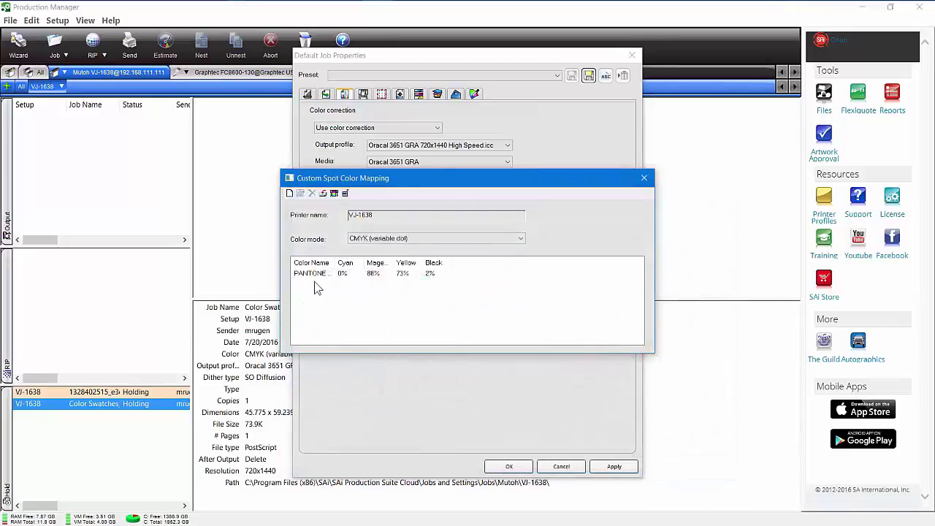
Reposition and widen the Custom Spot Color Mapping window, and widen its Magenta column to show the full heading.
drag(499, 184, 427, 165)
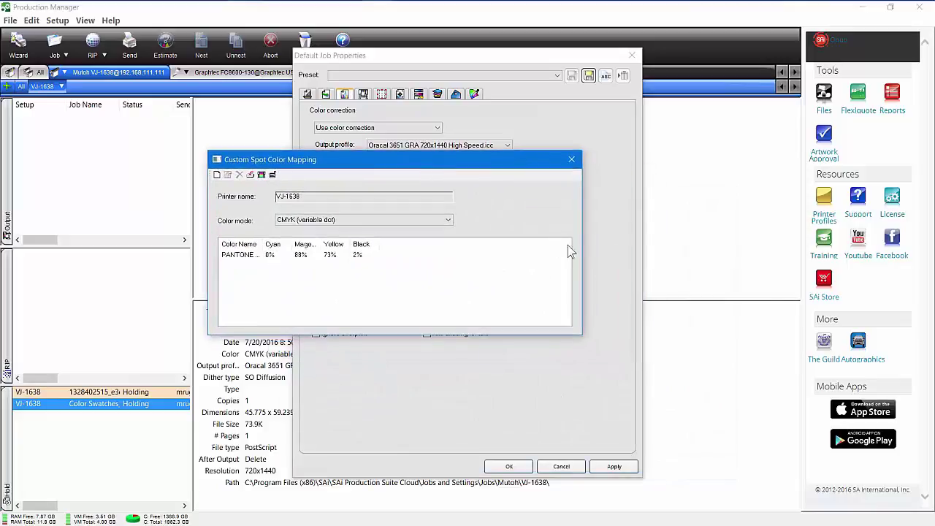
drag(584, 247, 689, 248)
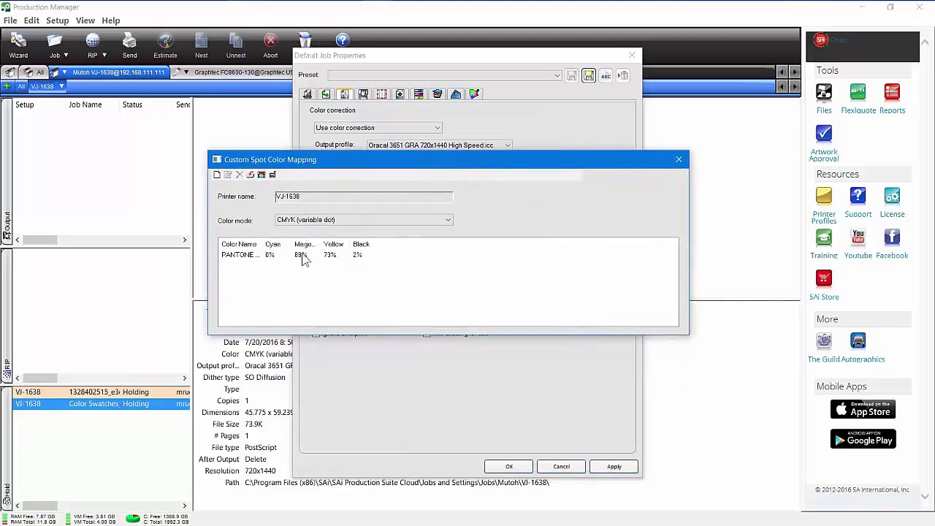
drag(323, 244, 385, 249)
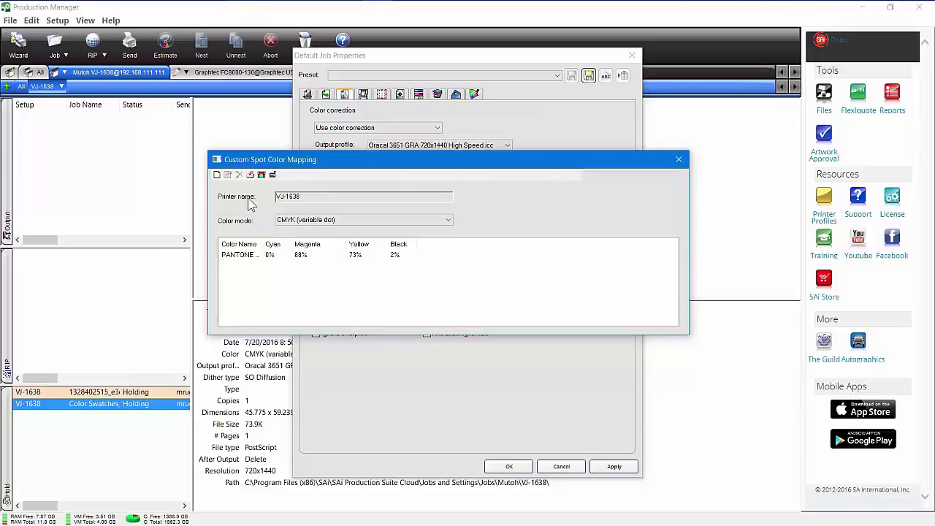
drag(344, 164, 345, 174)
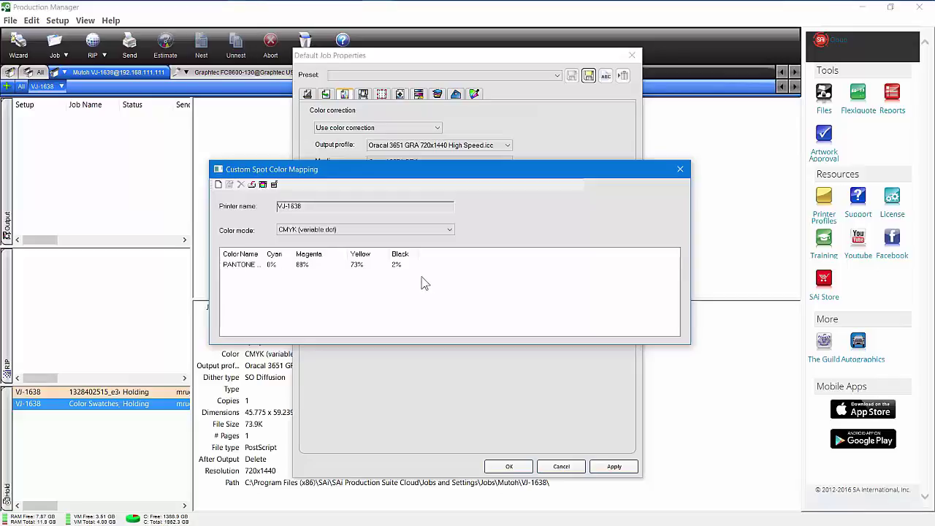
Examine the CMYK values and color swatch settings of the PANTONE 485 C mapping, and close the dialogs without changes.
click(252, 266)
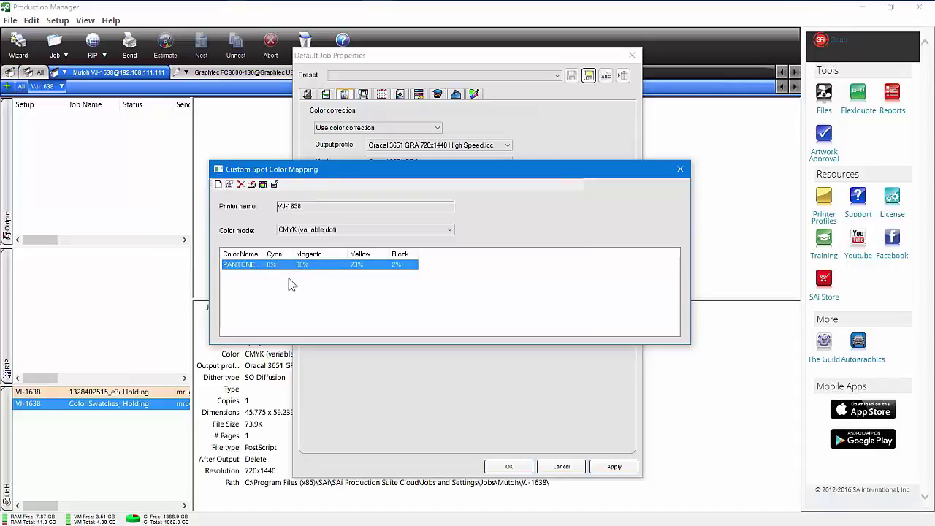
double_click(249, 266)
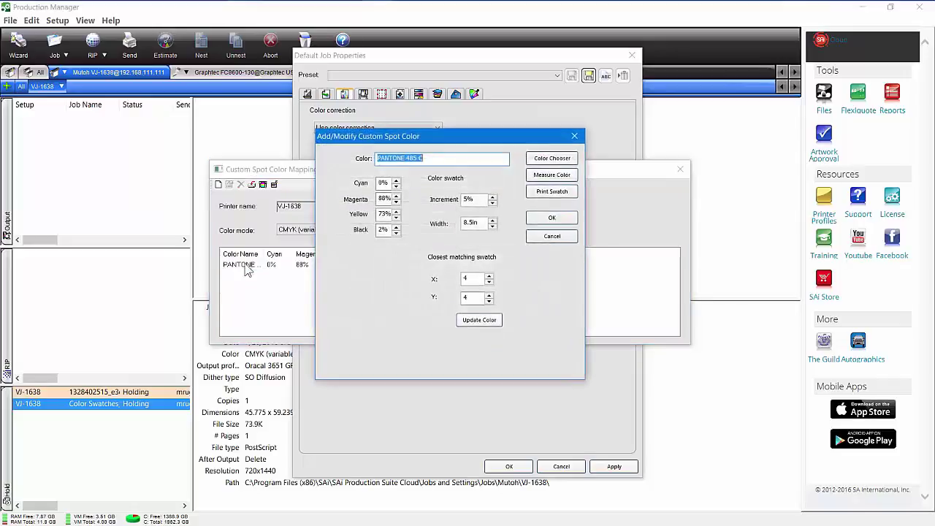
drag(461, 141, 443, 143)
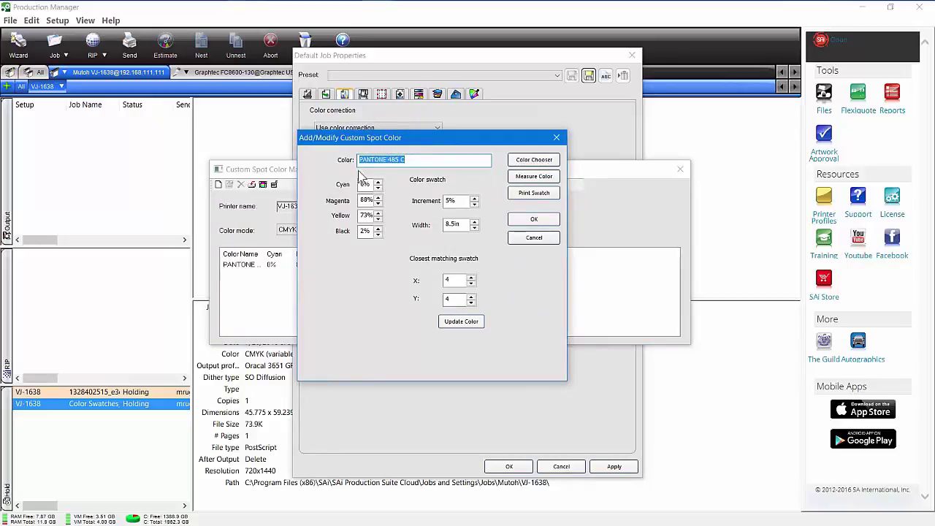
click(420, 159)
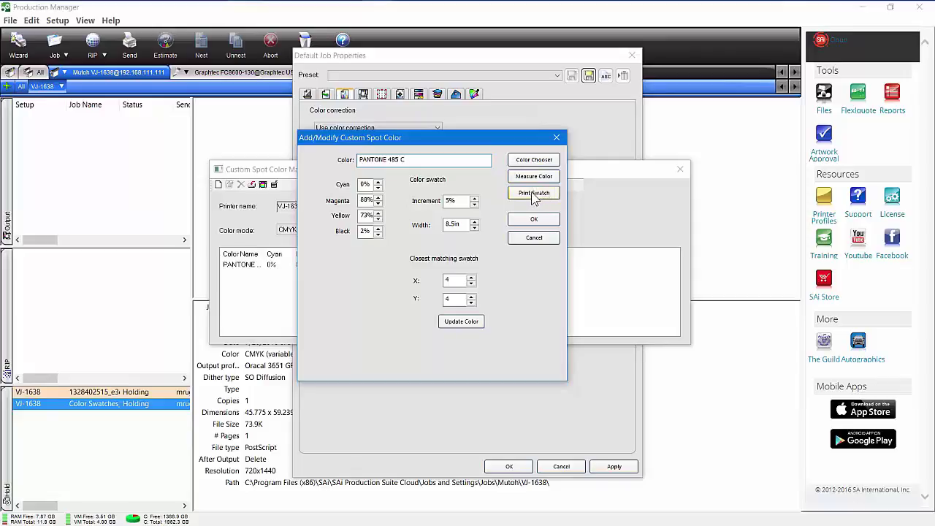
click(533, 238)
click(679, 170)
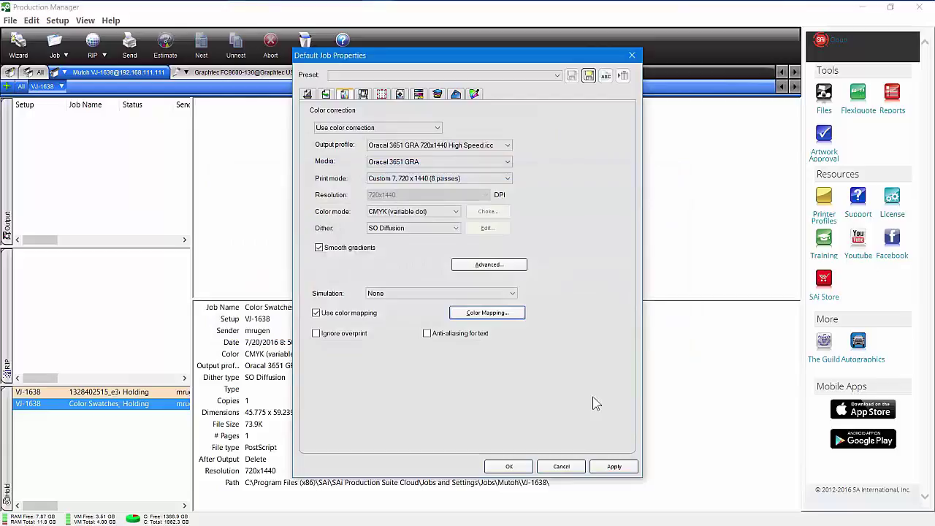
click(561, 466)
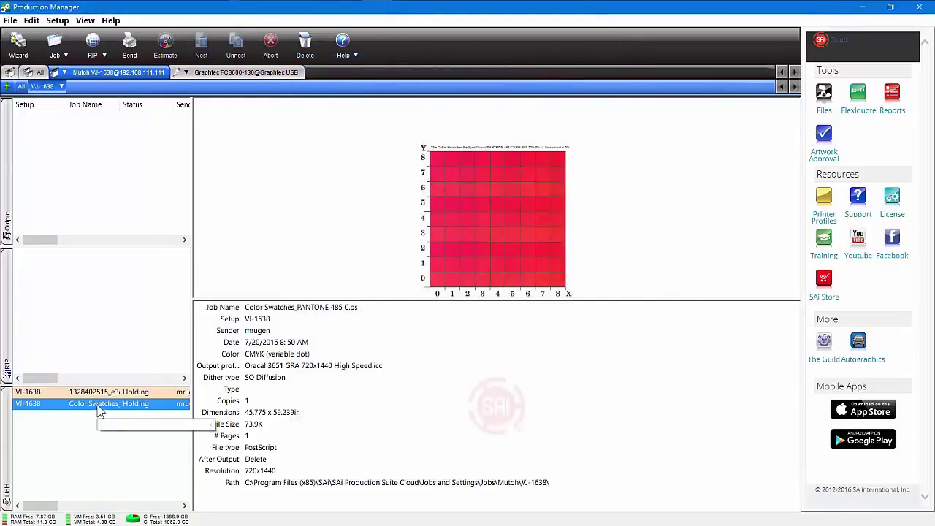
Enlarge the preview of the color swatches job and reopen the spot color mapping in the default job properties.
drag(516, 305, 518, 402)
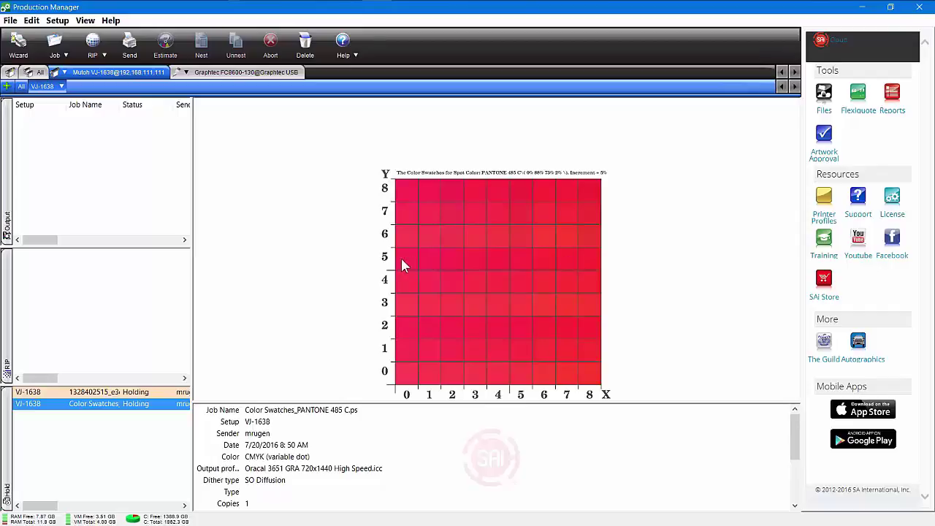
click(55, 22)
click(59, 74)
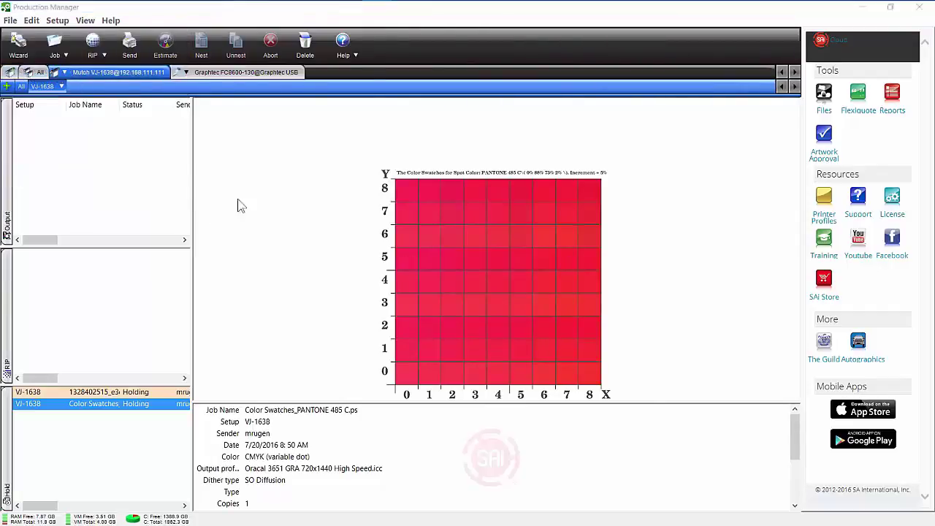
click(347, 95)
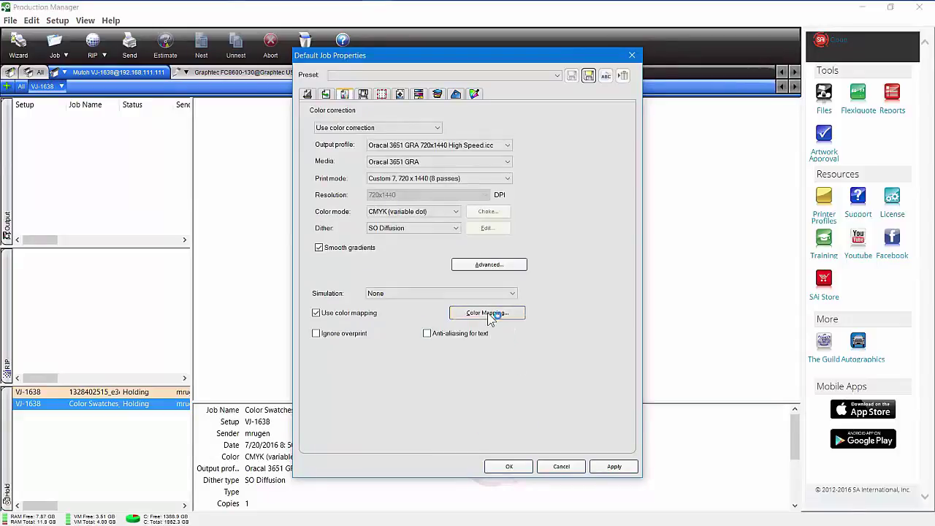
click(487, 314)
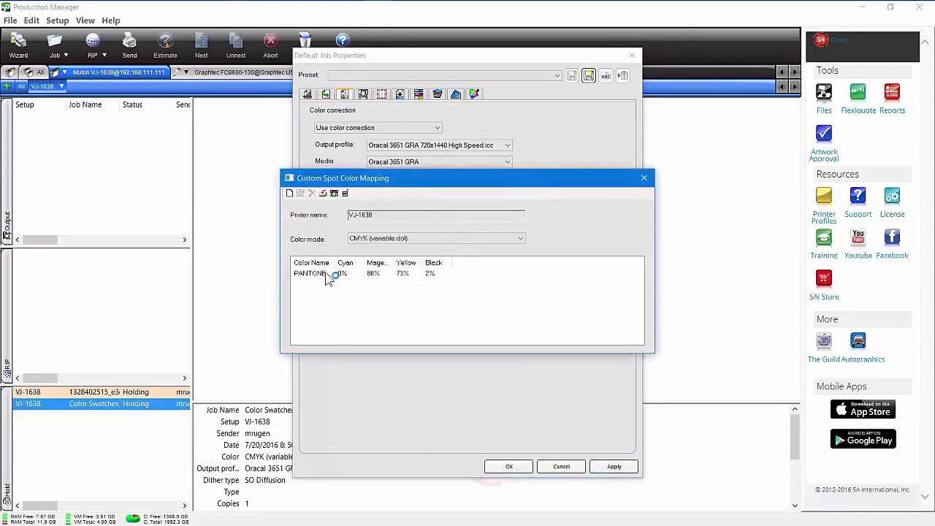
Try updating PANTONE 485 C to the closest matching swatch at X 7, Y 5, and close the dialogs without saving.
double_click(314, 273)
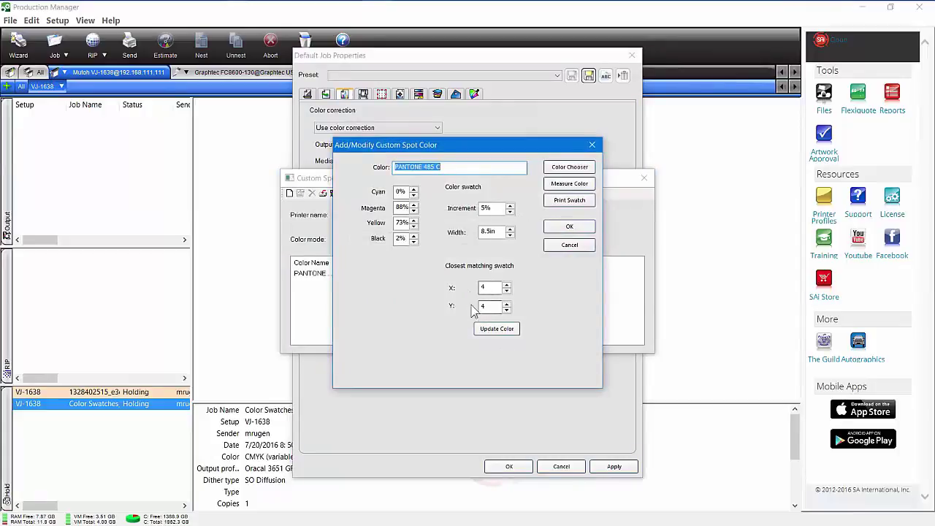
click(490, 287)
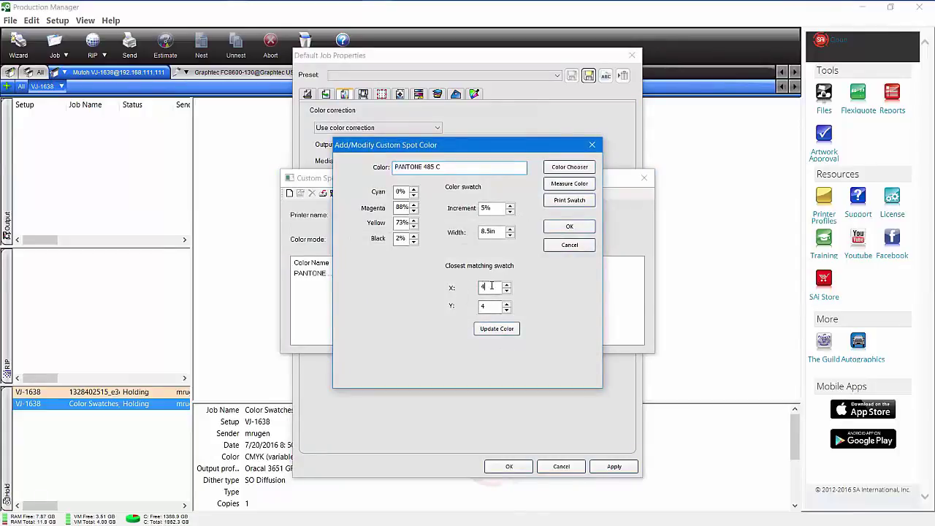
drag(492, 286, 482, 292)
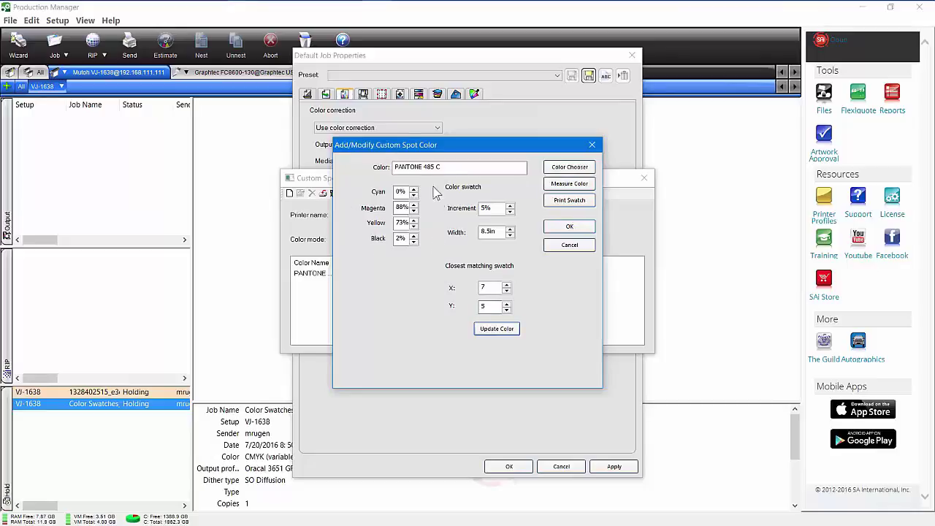
click(501, 332)
click(567, 246)
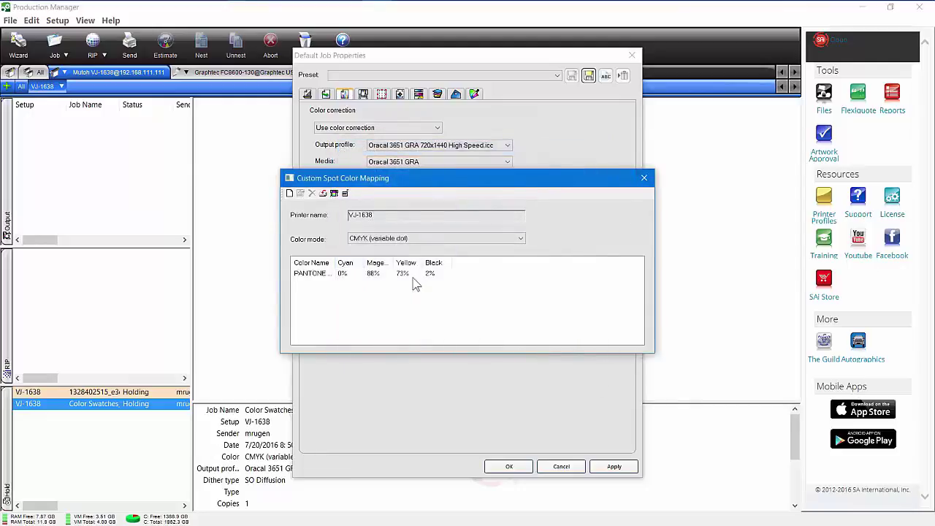
click(644, 178)
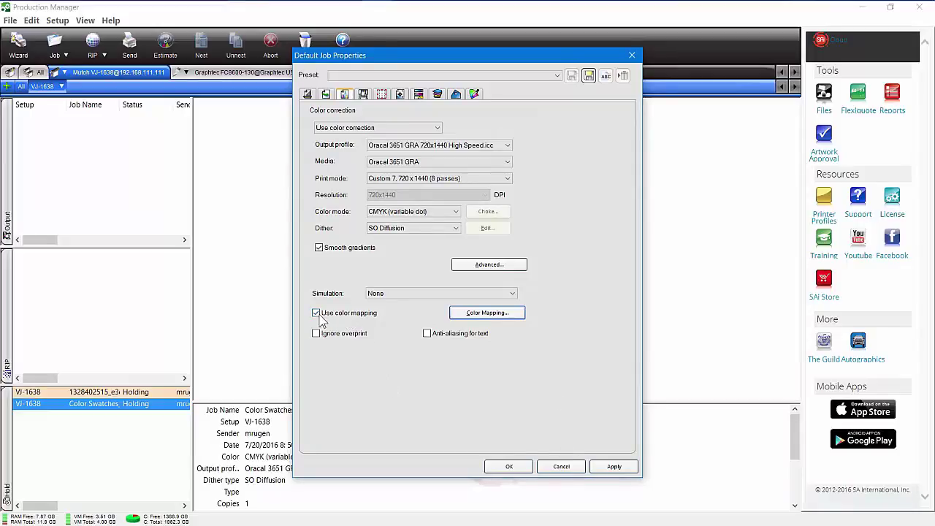
click(494, 316)
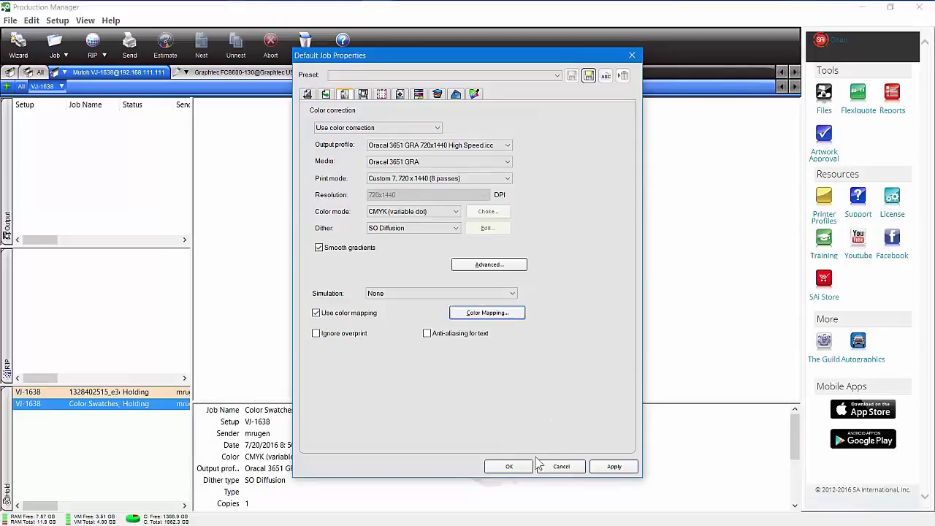
click(560, 466)
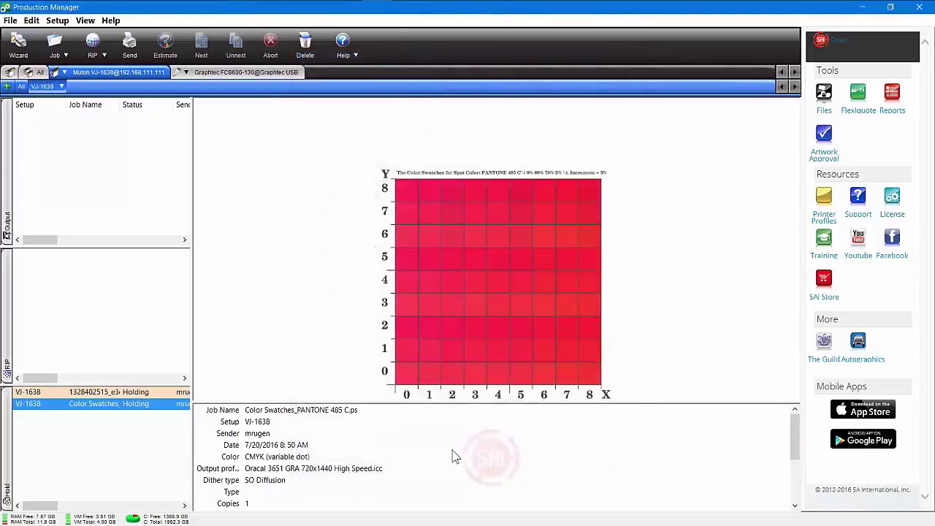